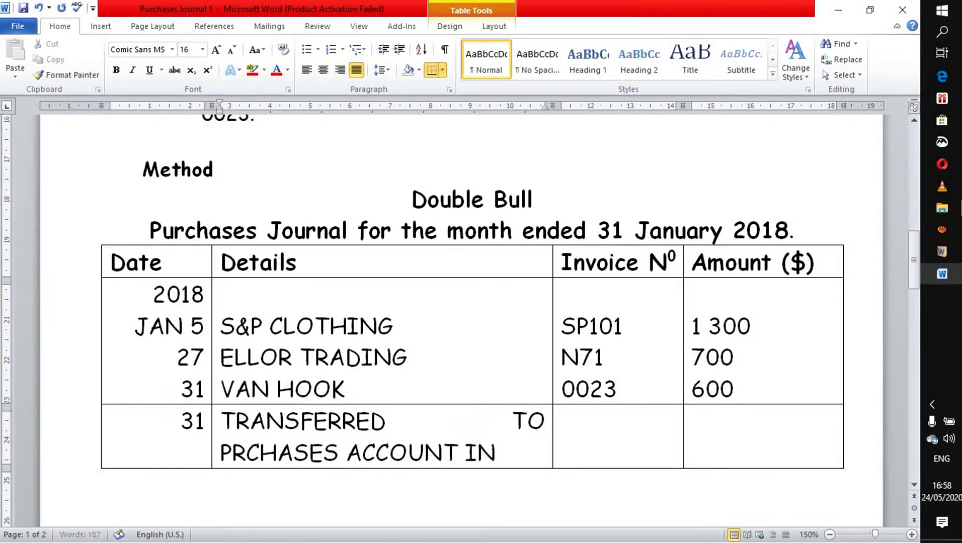
# Complete the 31 January transfer entry in the journal's Details column by adding "THE NOMINAL LEDGER" after "IN".
pyautogui.click(502, 453)
pyautogui.write('THE')
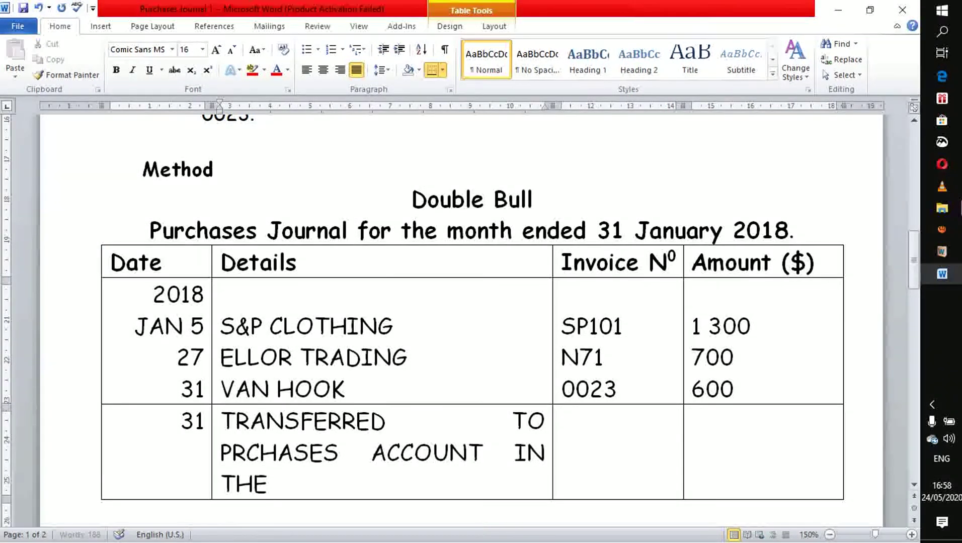
pyautogui.write(' NOMINAL ')
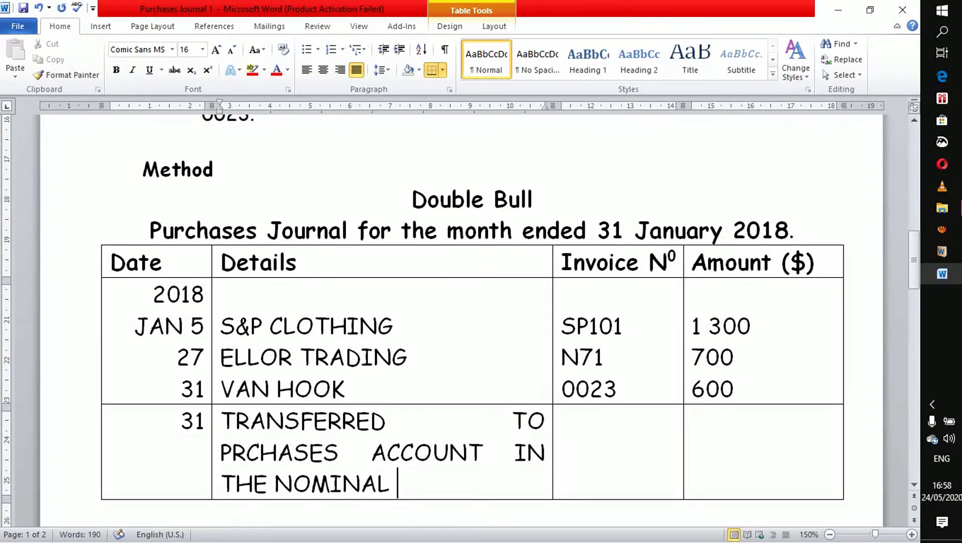
pyautogui.write('LEDGER')
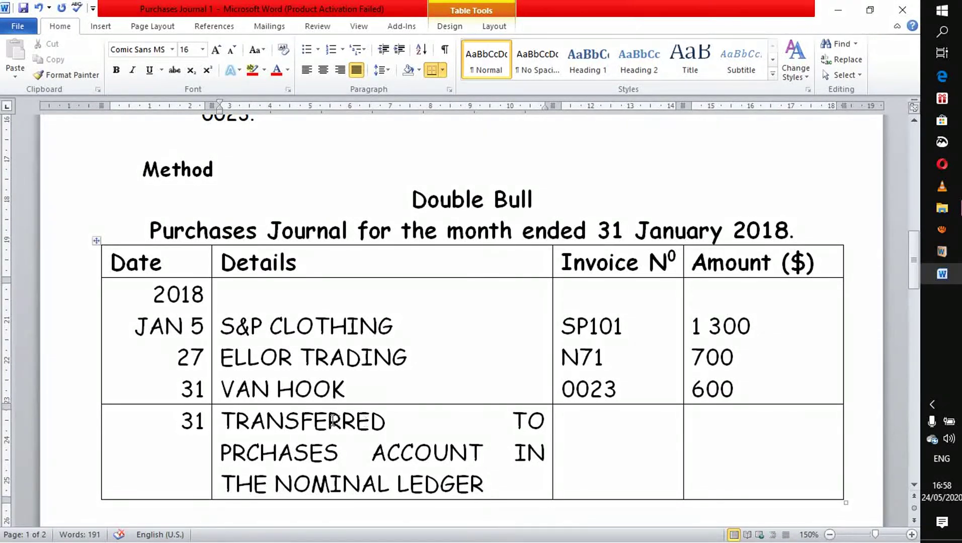
# Left-align the text of the transfer entry in the journal's Details column.
pyautogui.click(216, 429)
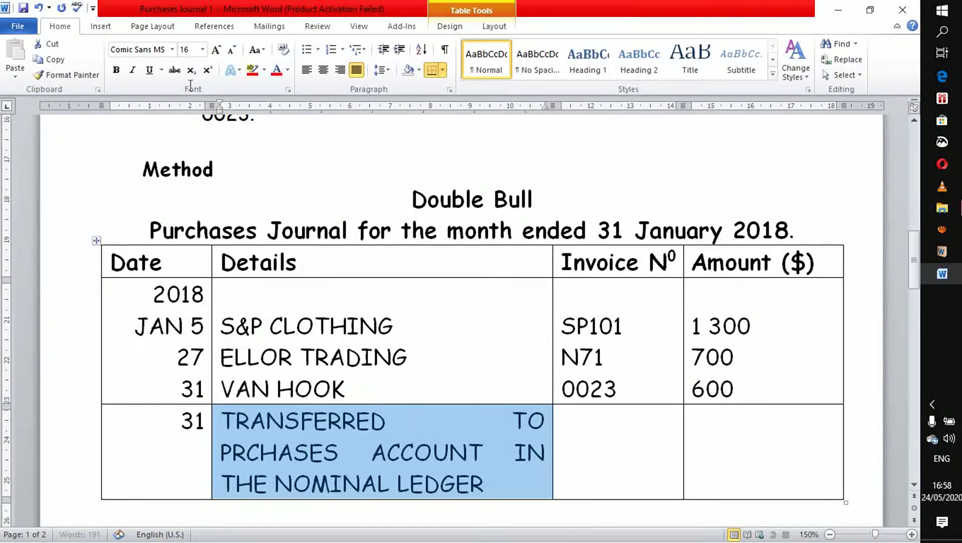
pyautogui.click(307, 69)
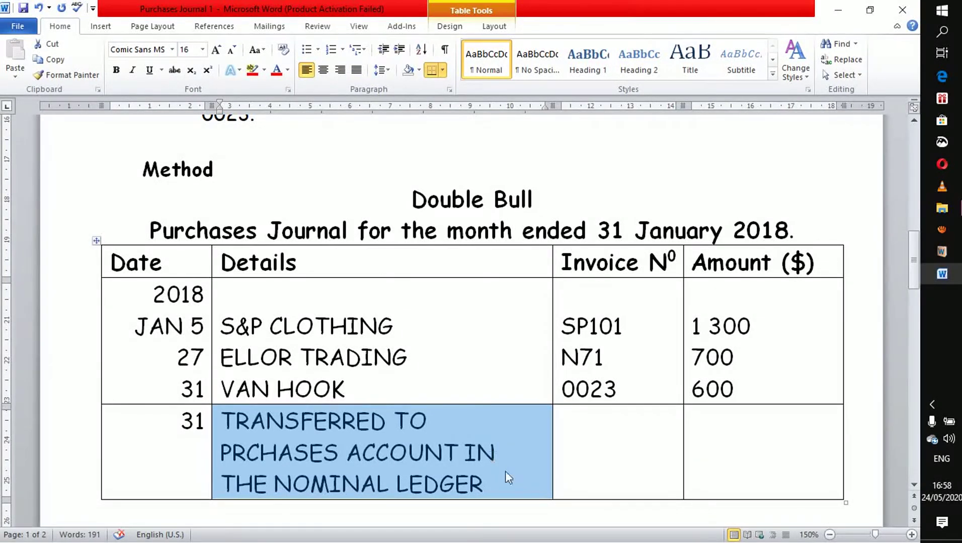
pyautogui.click(484, 482)
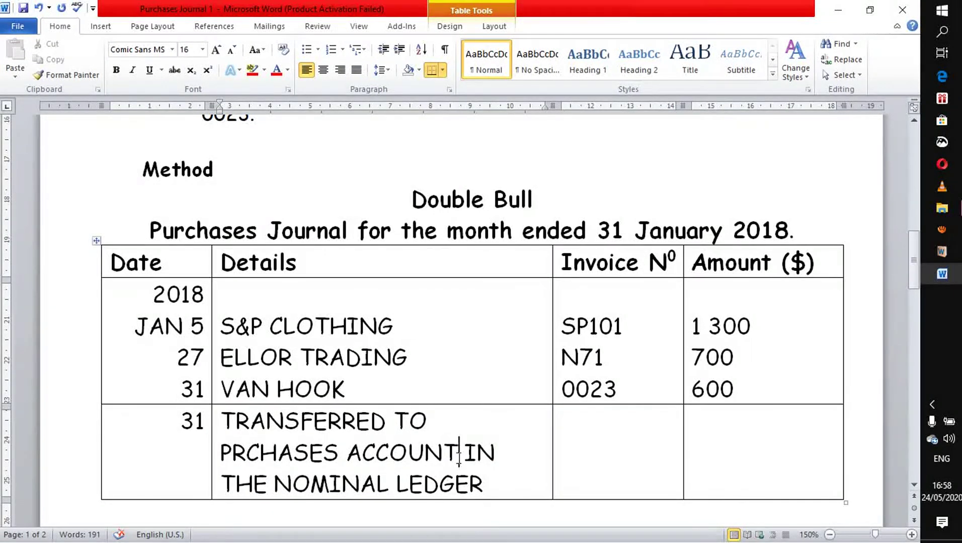
# Correct the misspelled word "PRCHASES" in the transfer entry to "PURCHASES".
pyautogui.click(245, 452)
pyautogui.press('BackSpace')
pyautogui.write('U')
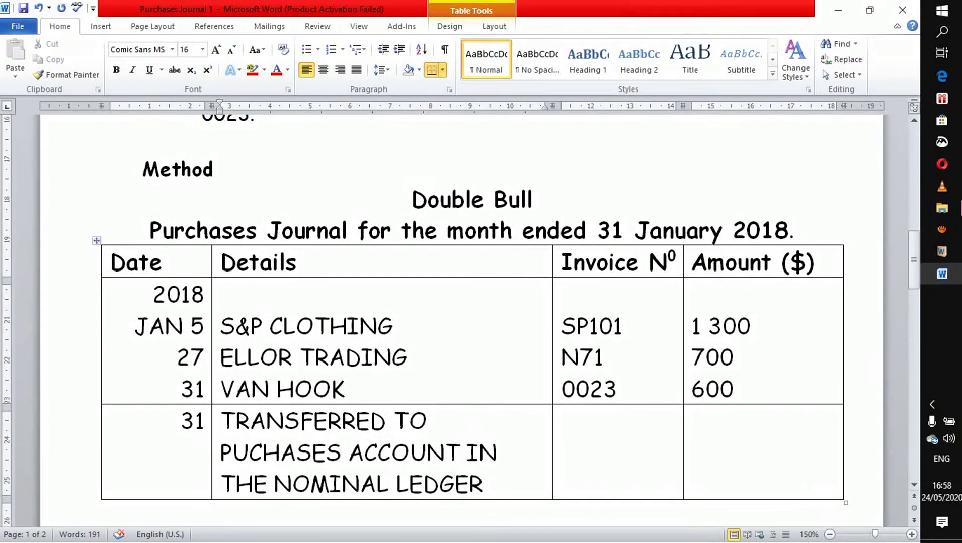
pyautogui.write('R')
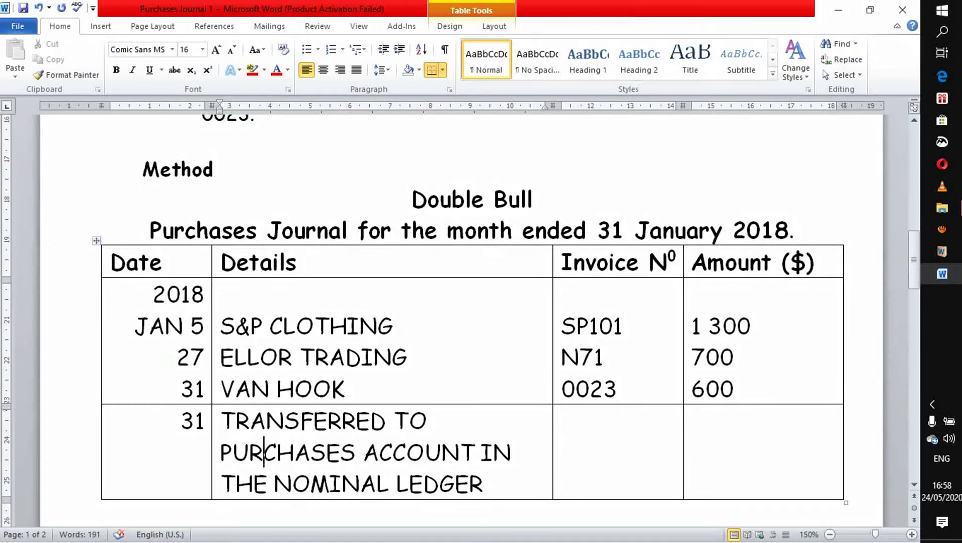
# Highlight the words "PURCHASES ACCOUNT" in the transfer entry in yellow.
pyautogui.click(221, 459)
pyautogui.click(221, 456)
pyautogui.doubleClick(222, 455)
pyautogui.moveTo(347, 460); pyautogui.dragTo(412, 457)
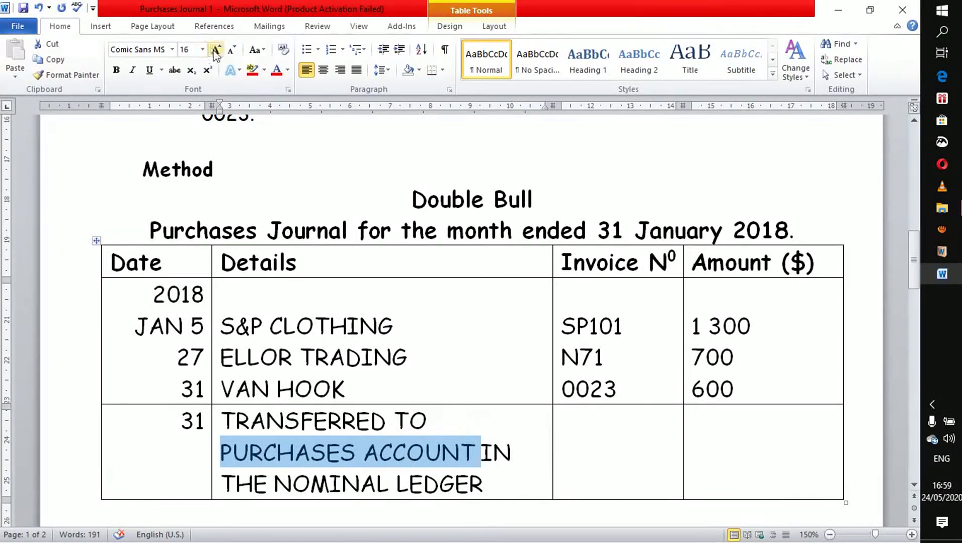
pyautogui.click(264, 70)
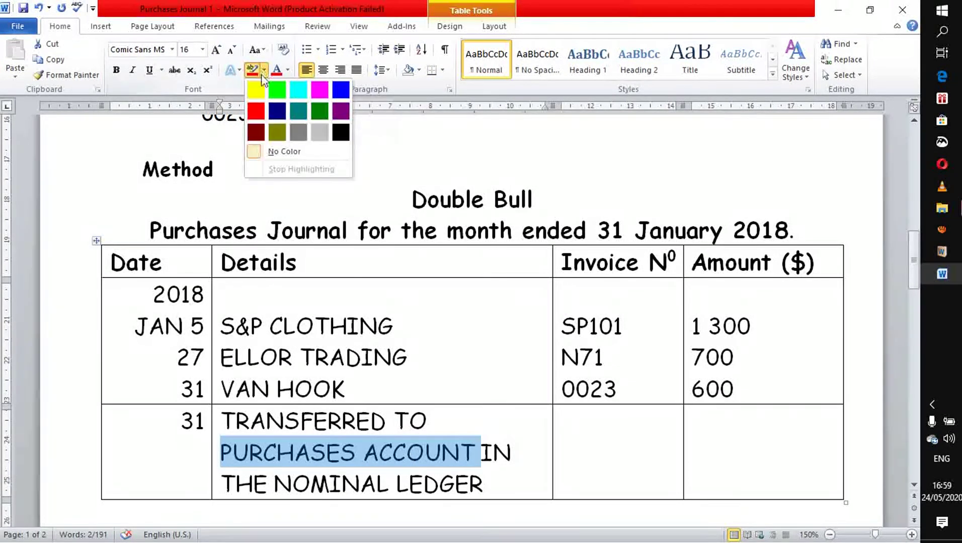
pyautogui.click(253, 82)
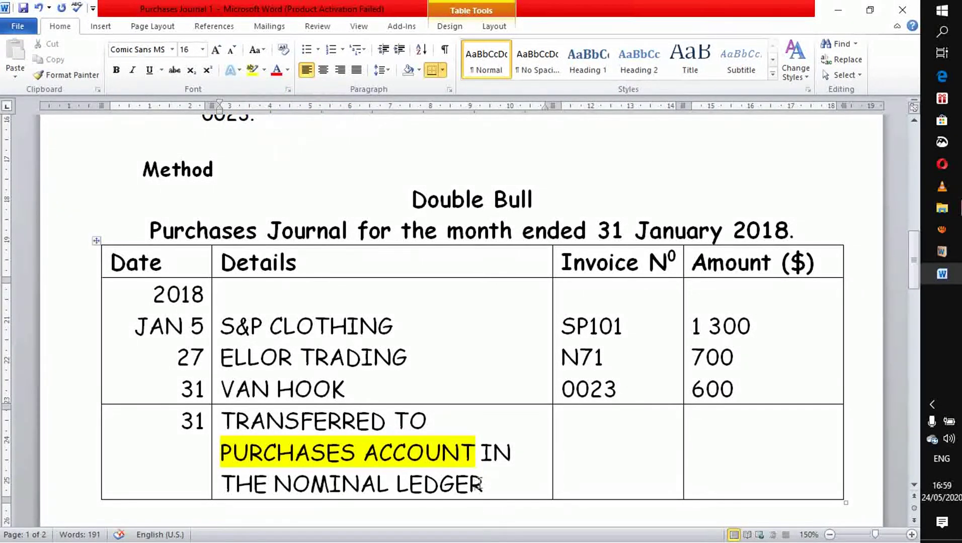
# Enter 2 600 in the Amount ($) column of the journal's transfer row.
pyautogui.click(618, 464)
pyautogui.click(759, 429)
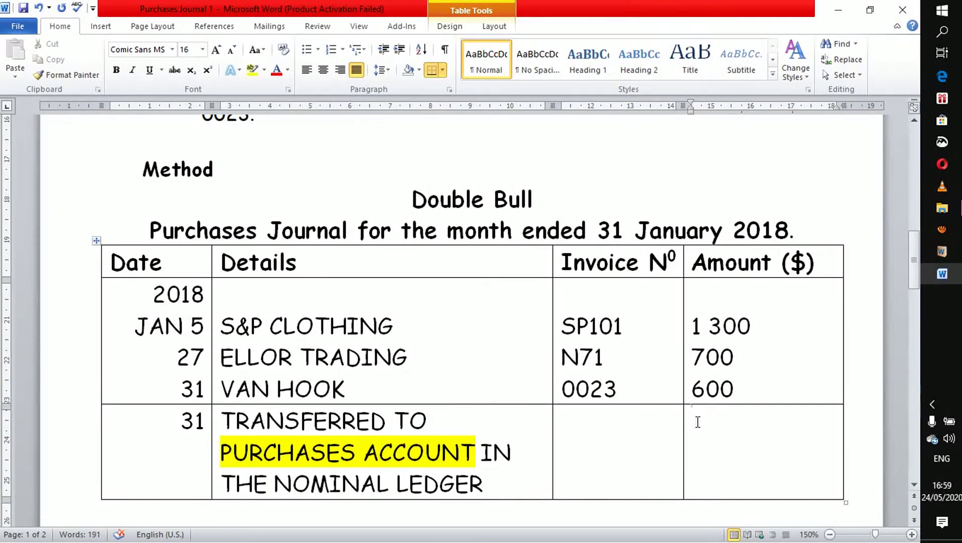
pyautogui.write('2 ')
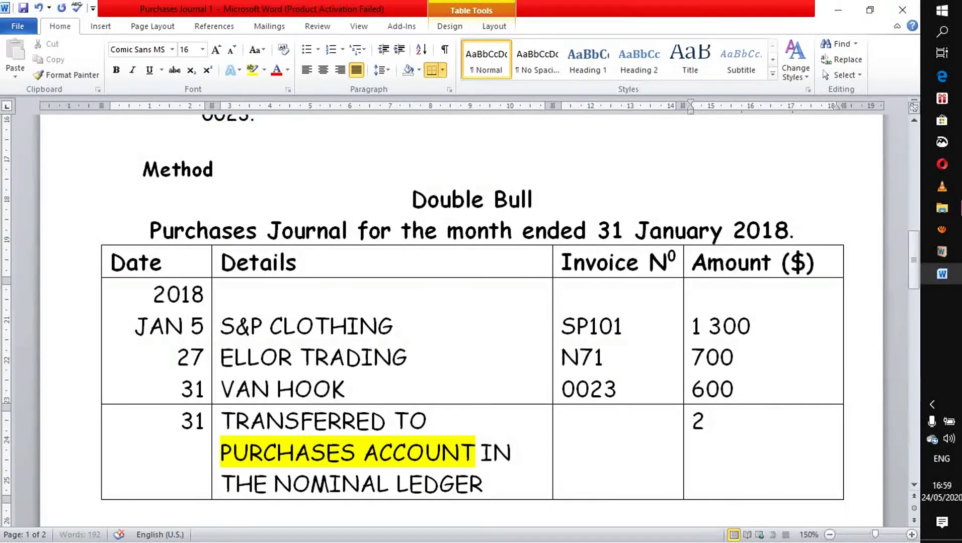
pyautogui.write('600')
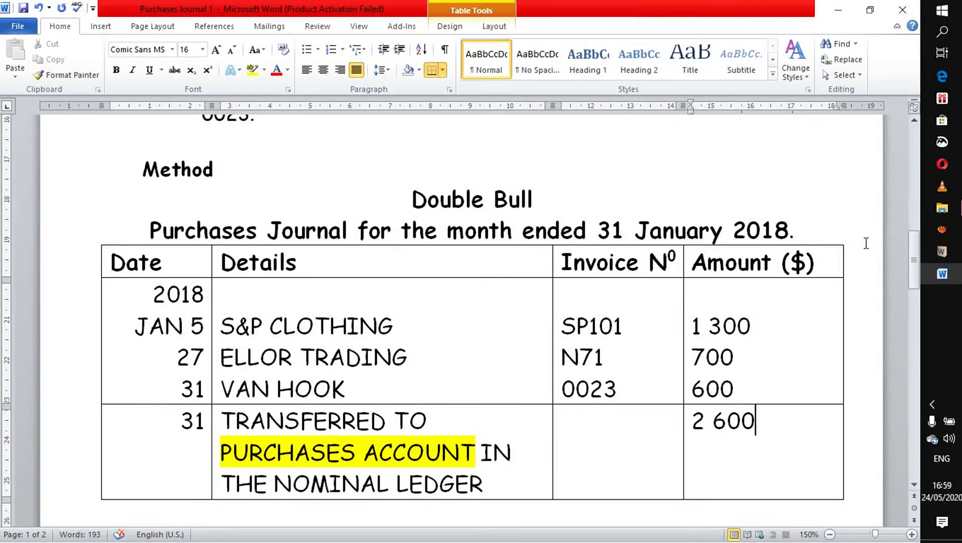
# Enter the date "2018" with "JAN 31" on the line below in the debit-side Date column of the Purchases account.
pyautogui.click(913, 241)
pyautogui.moveTo(913, 241); pyautogui.dragTo(913, 311)
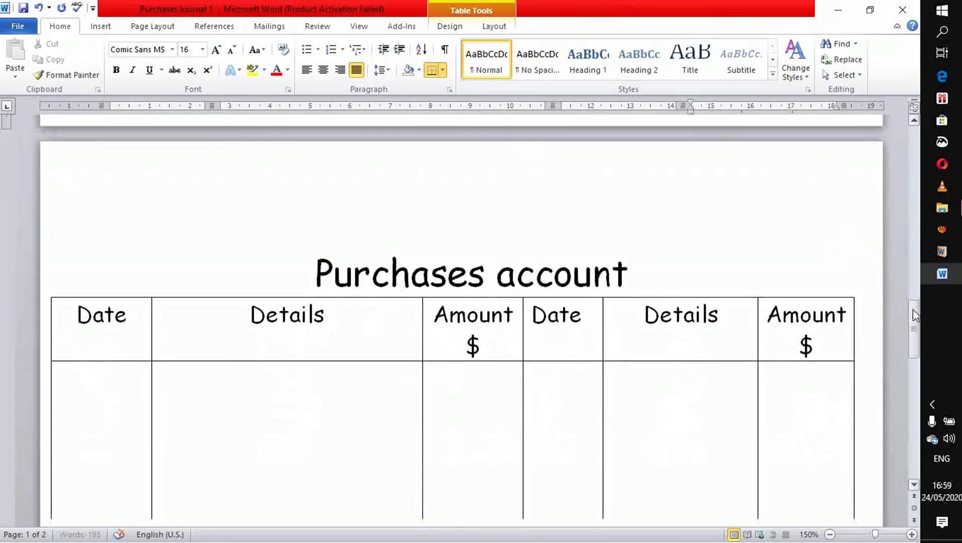
pyautogui.click(94, 371)
pyautogui.write('2018')
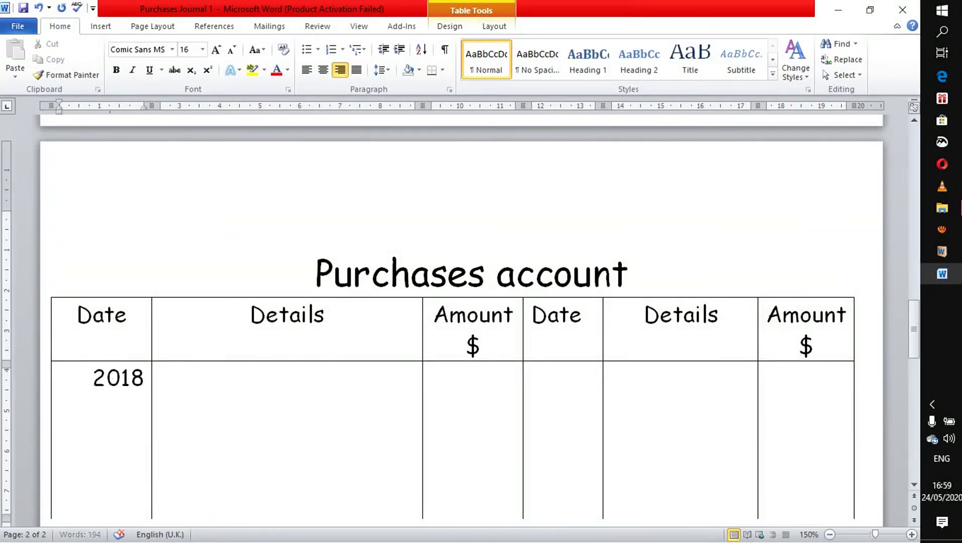
pyautogui.press('Return')
pyautogui.write('L')
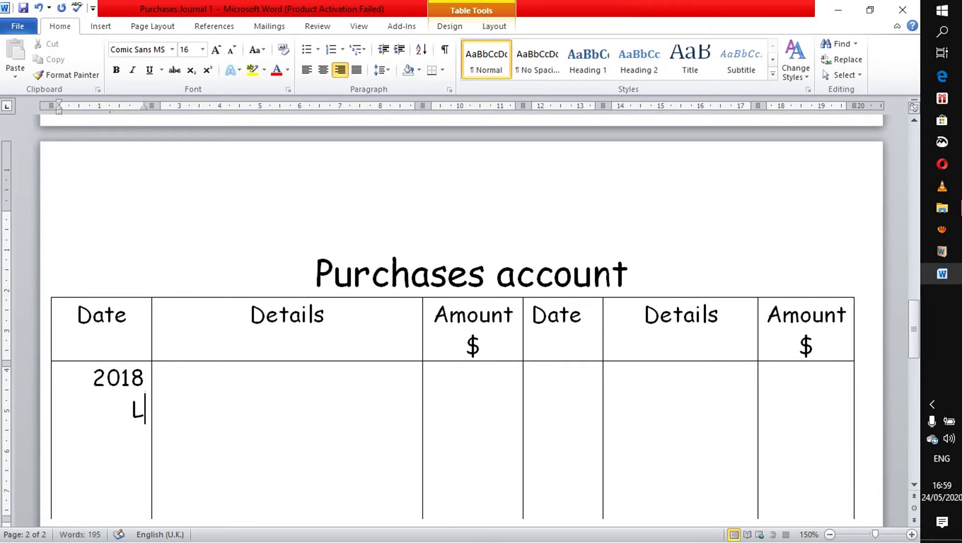
pyautogui.press('BackSpace')
pyautogui.write('JAN')
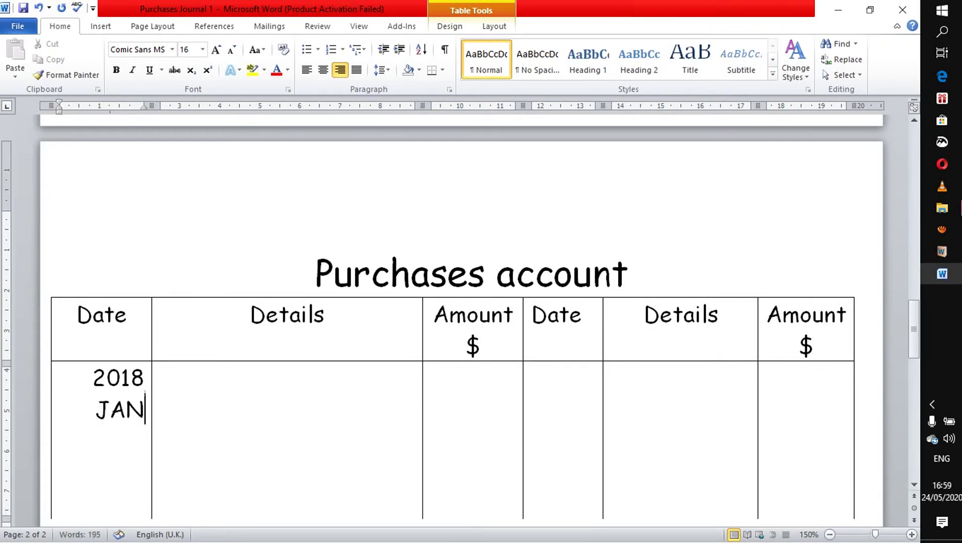
pyautogui.write(' 31')
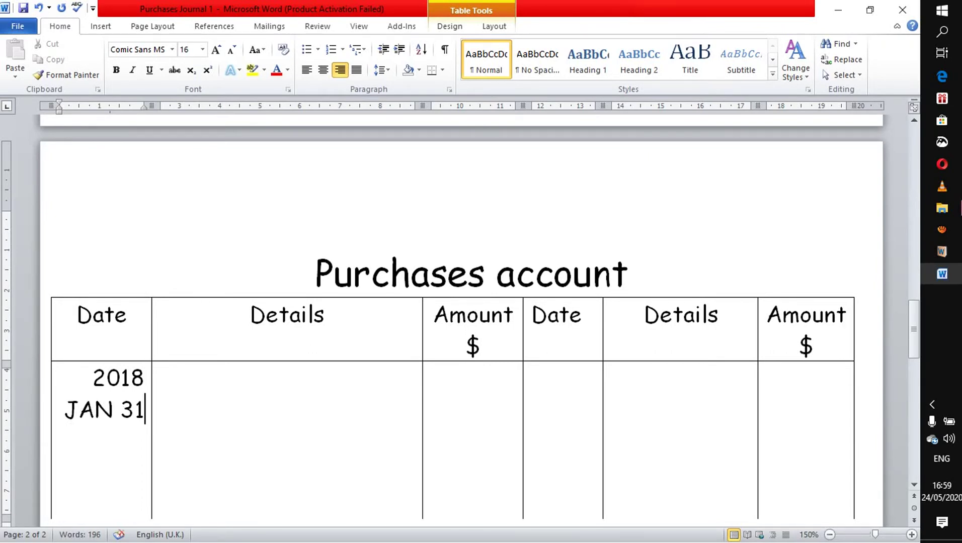
# Place the text cursor in the empty debit-side Details cell of the Purchases account.
pyautogui.click(161, 375)
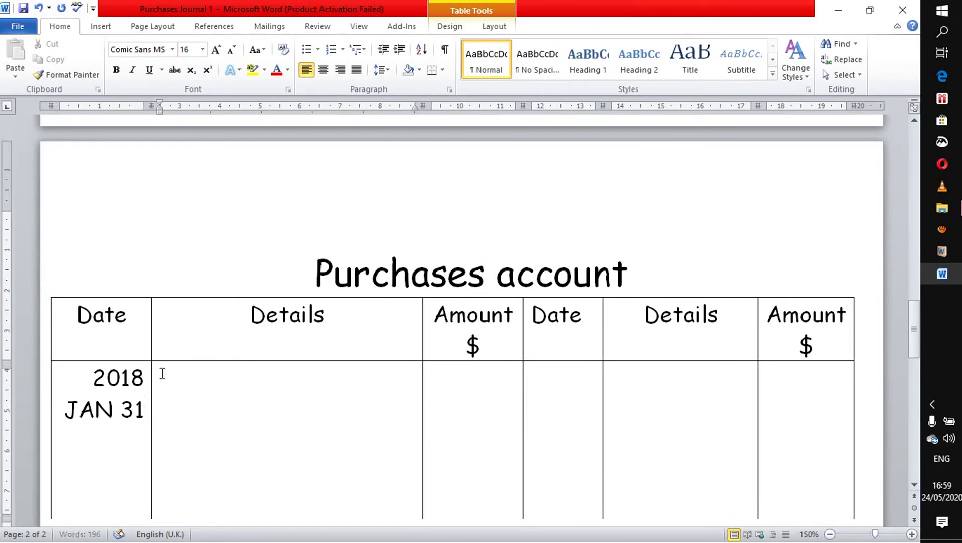